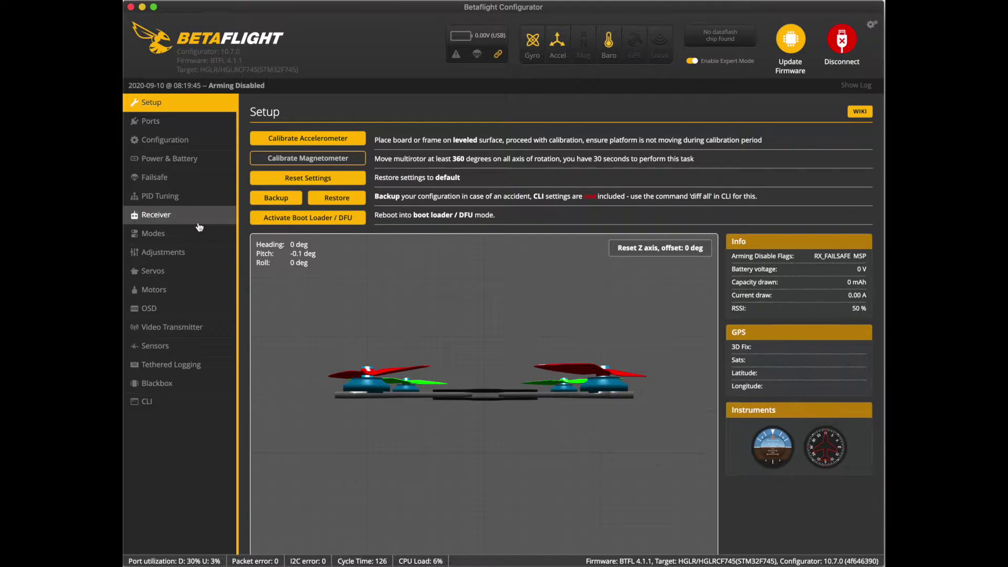
Select Profile 1 as the current PID profile in PID Tuning
click(165, 203)
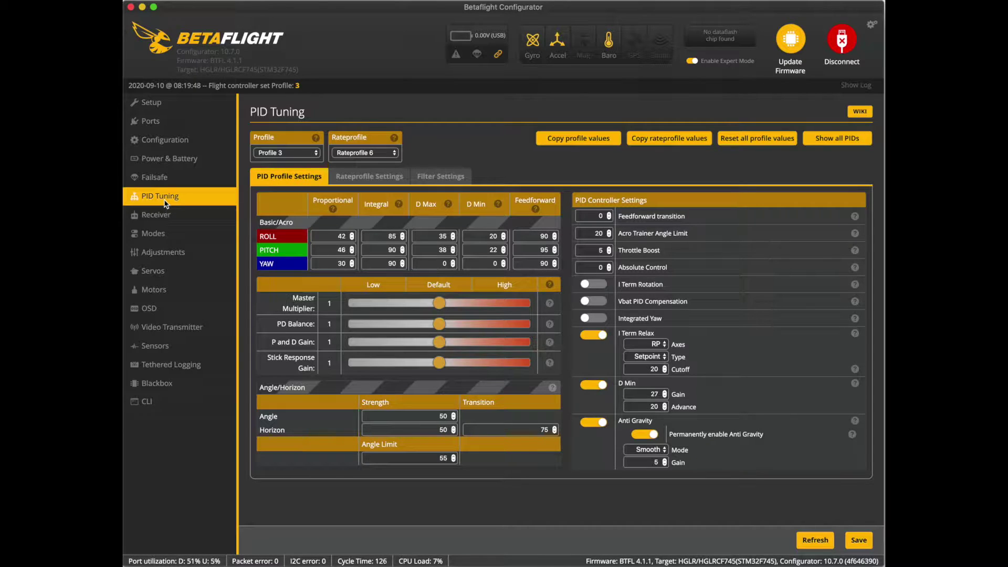
click(296, 153)
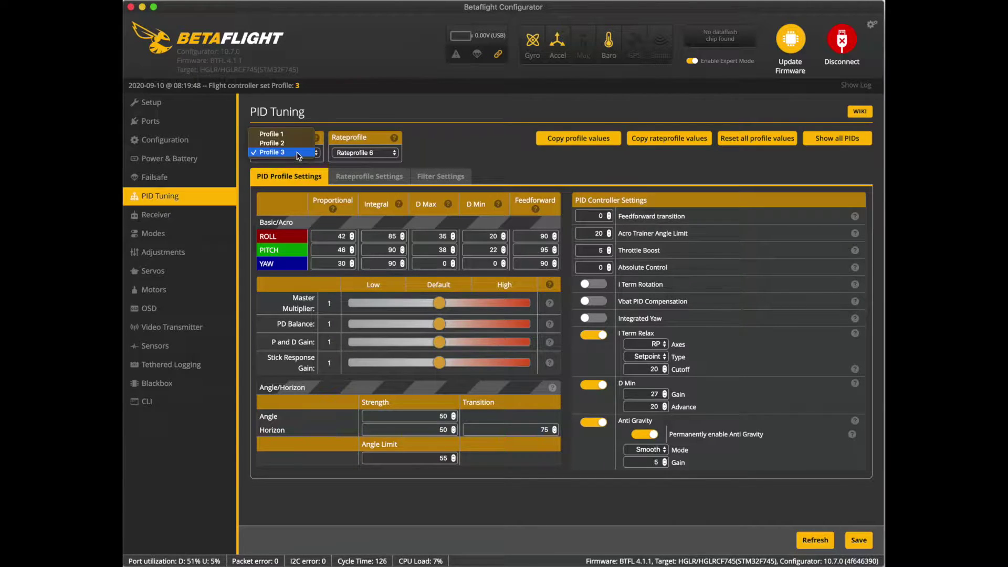
click(301, 134)
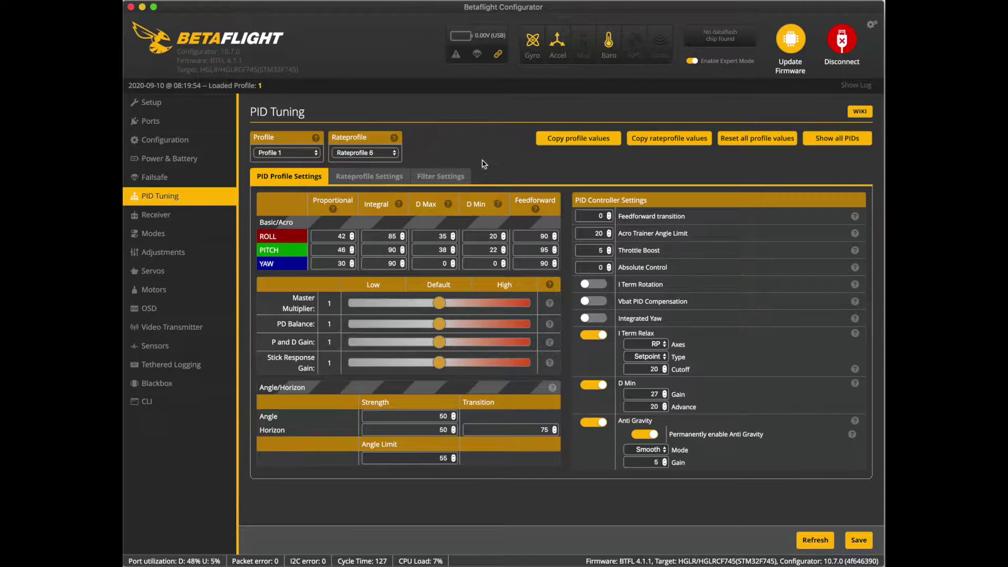
Copy Profile 1's values onto Profile 2 and Profile 3, then save to the board
click(581, 141)
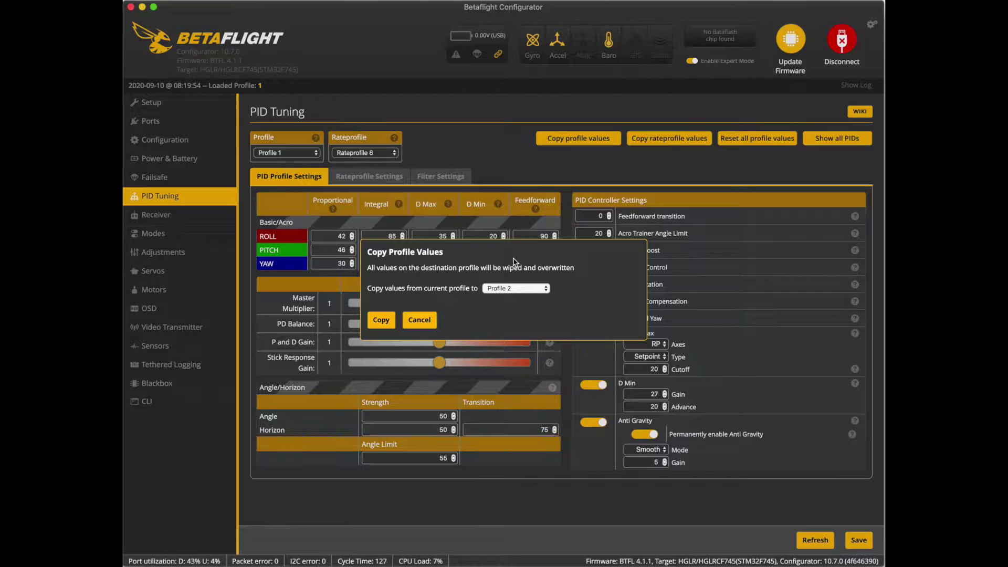
click(386, 321)
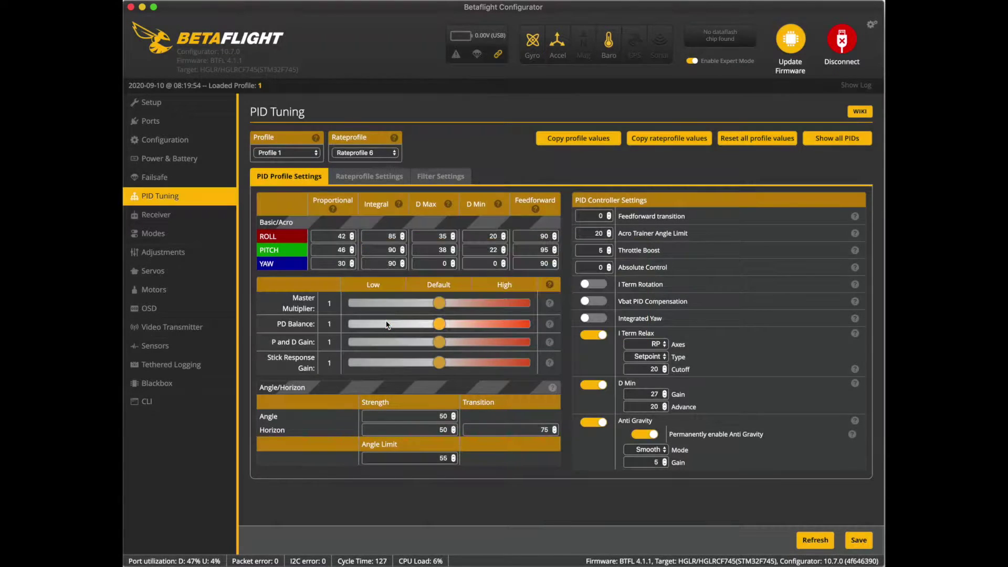
click(577, 140)
click(505, 290)
click(501, 297)
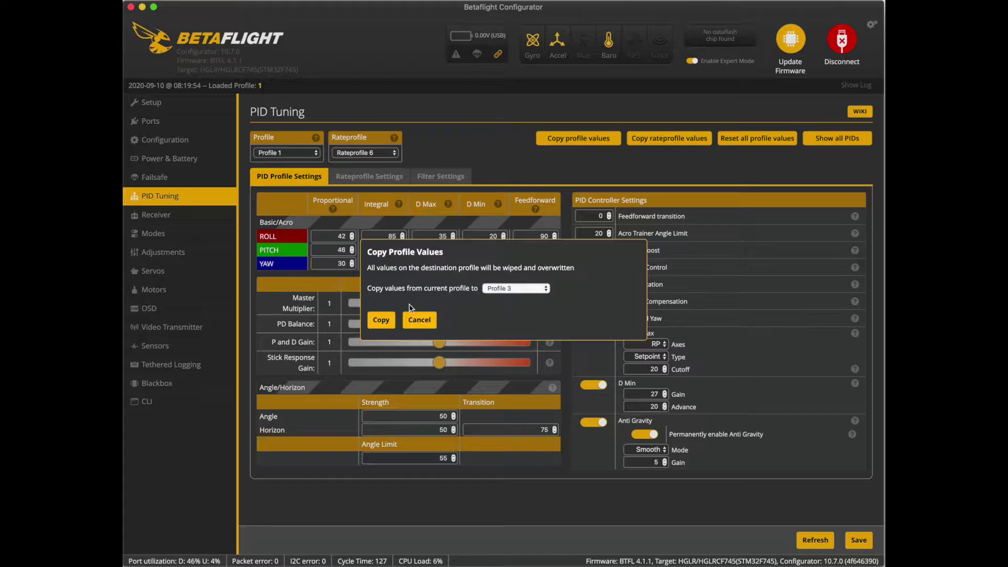
click(381, 320)
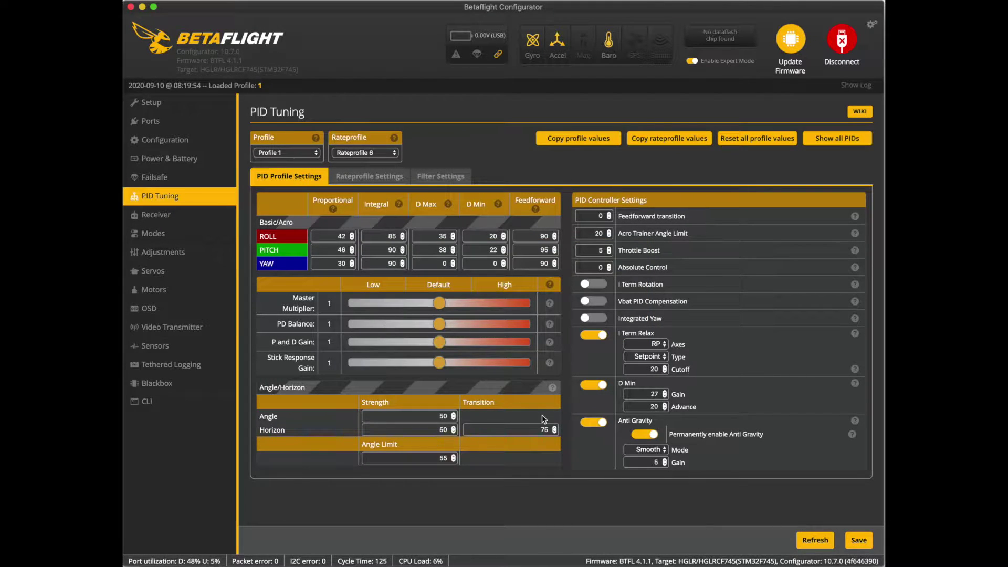
click(861, 545)
Reconnect to the flight controller and switch the CLI to profile 0
click(845, 44)
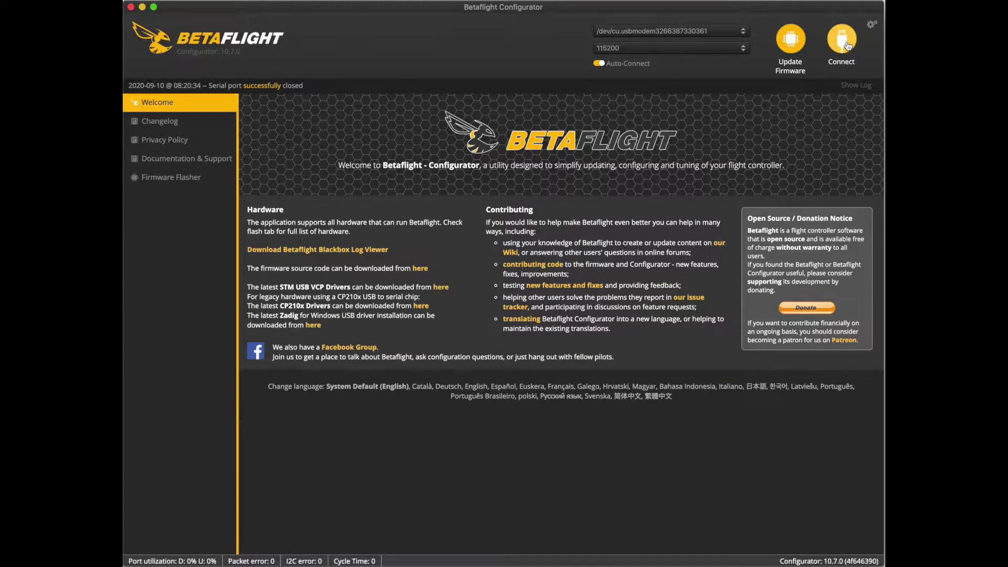
click(844, 46)
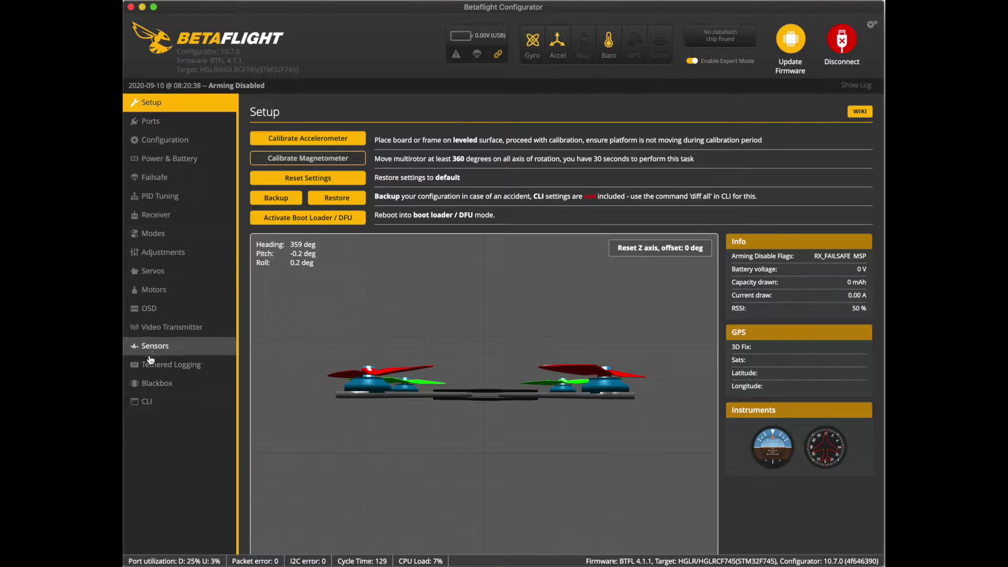
click(141, 402)
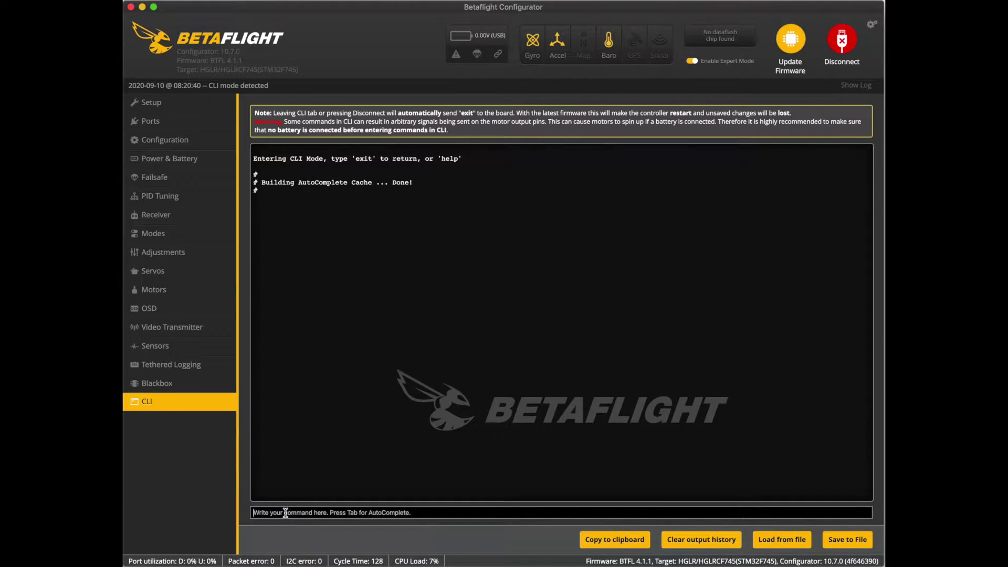
text(profile)
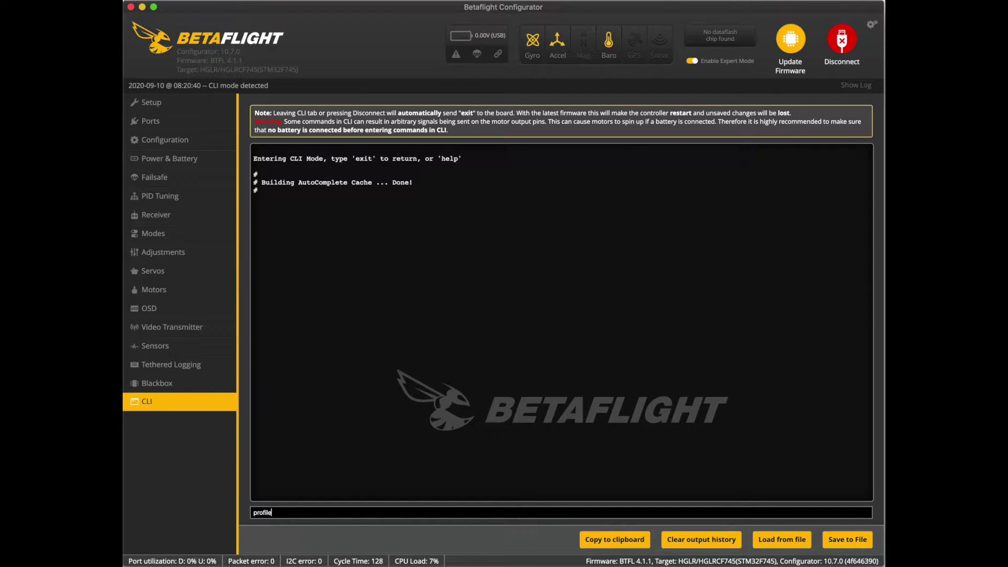
text( 0)
key(Return)
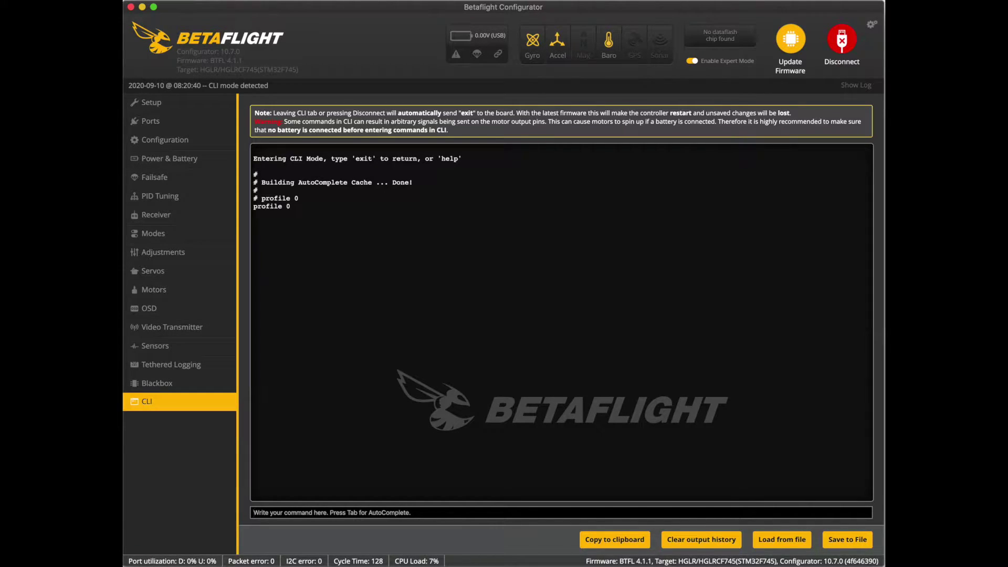
Set profile 0's auto_profile_cell_count to 4, then enter 'profile 1'
text(set)
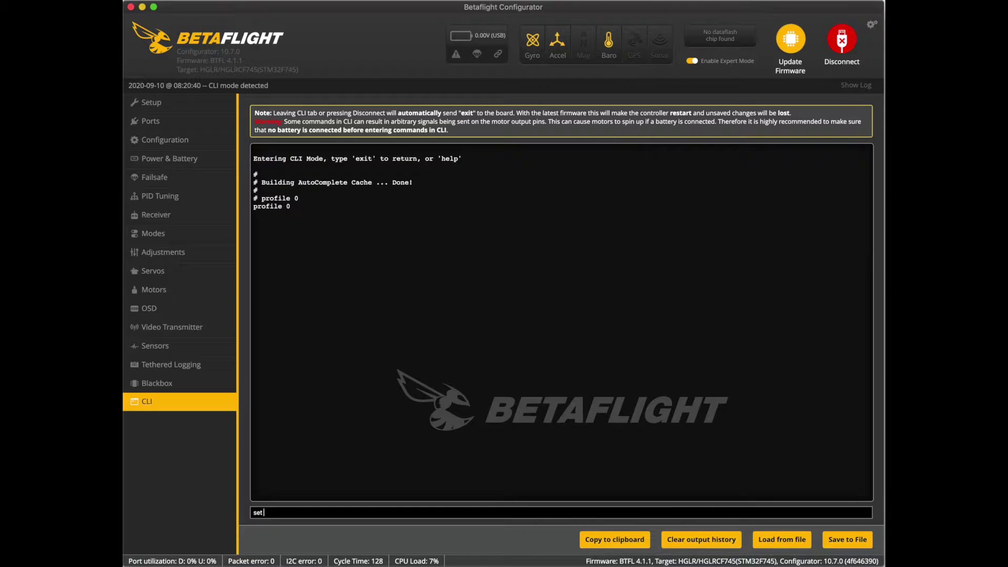
text(profile_)
key(BackSpace)
key(BackSpace)
key(BackSpace)
key(BackSpace)
key(BackSpace)
key(BackSpace)
key(BackSpace)
key(BackSpace)
text(auto_profile_cell_count = 4)
key(Return)
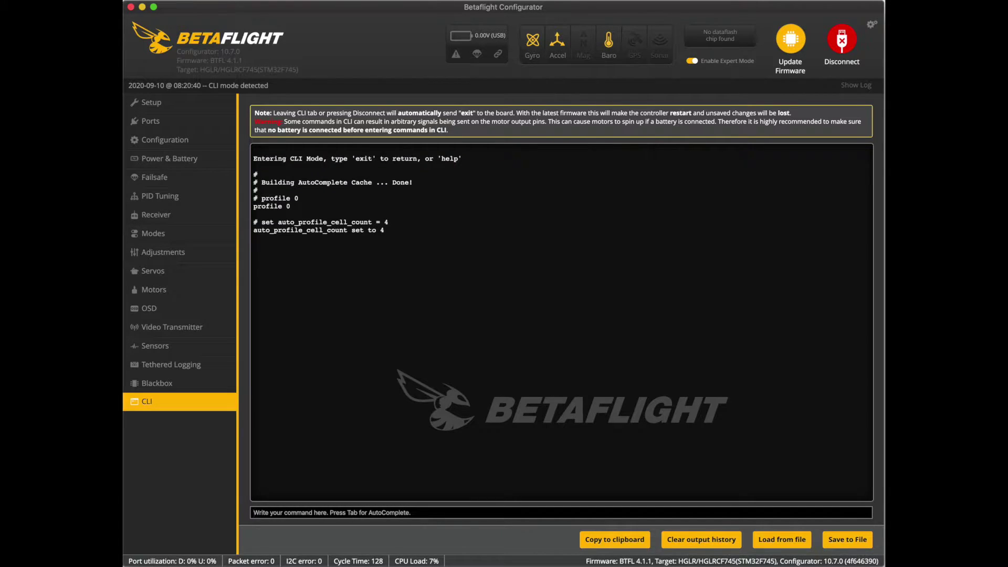
text(profile)
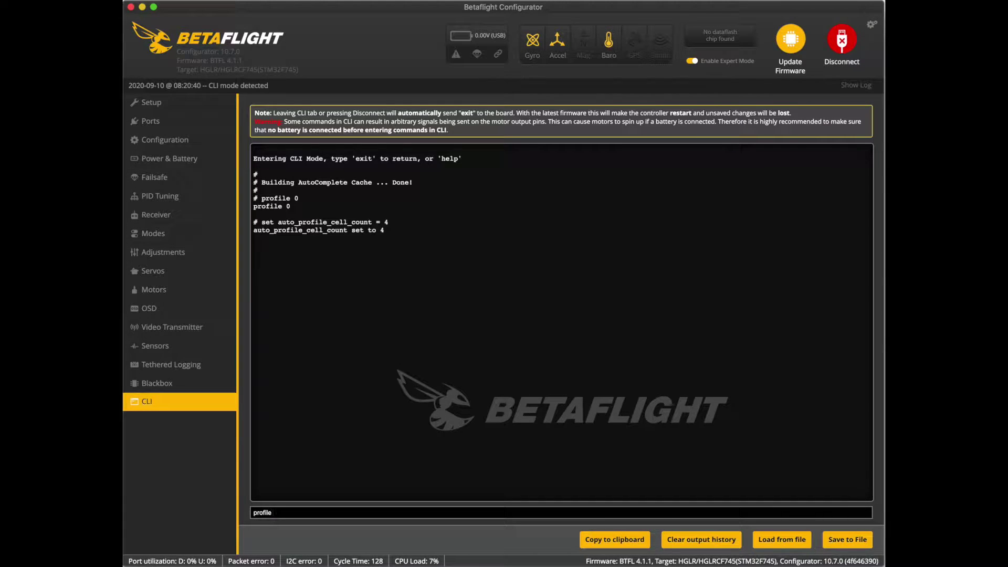
text( 1)
Switch to profile 1 and set its auto_profile_cell_count to 6
key(Return)
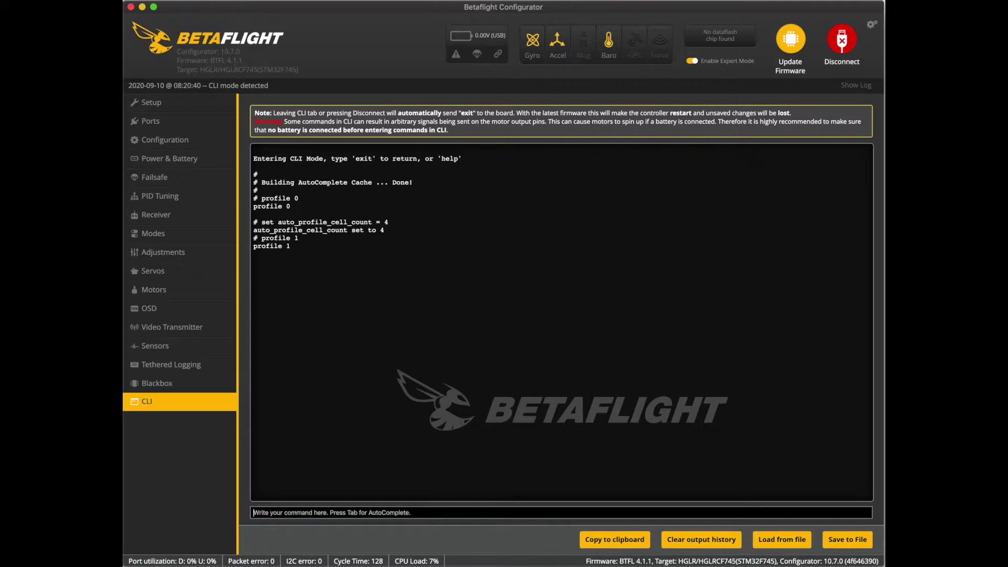
text(s)
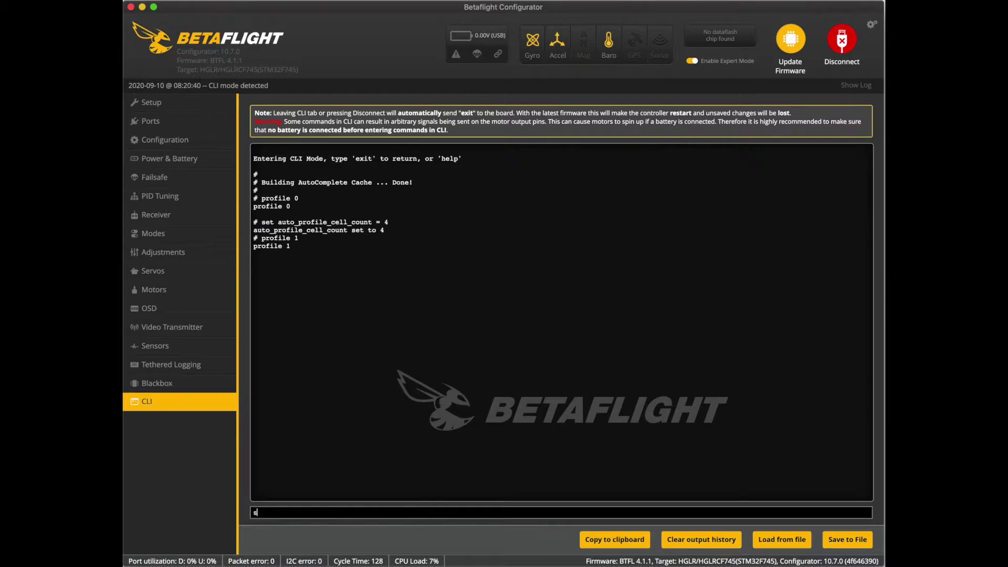
text(et auto_profile_cell_count = 6)
key(Return)
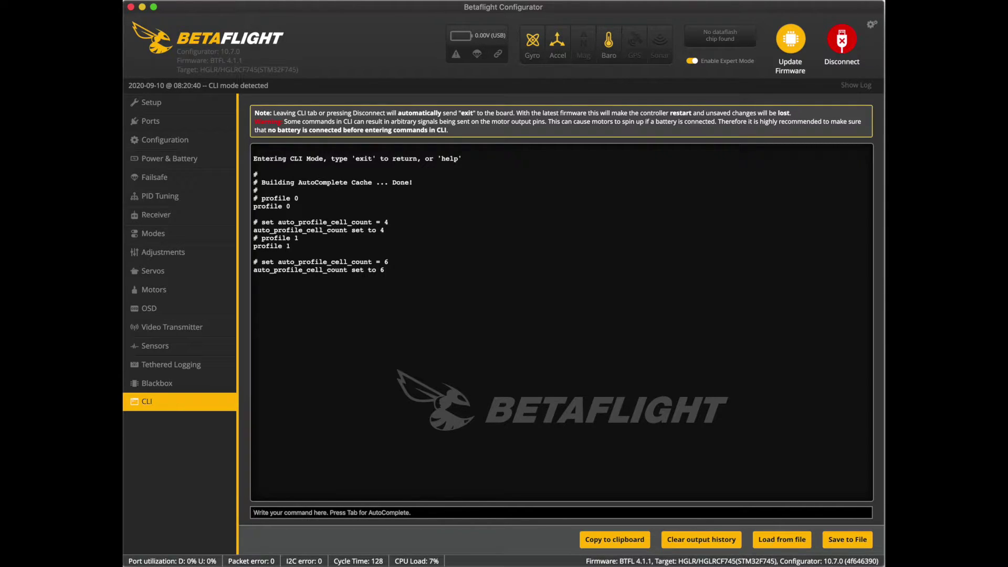
Set motor_output_limit to 75 in the CLI
text(set mo)
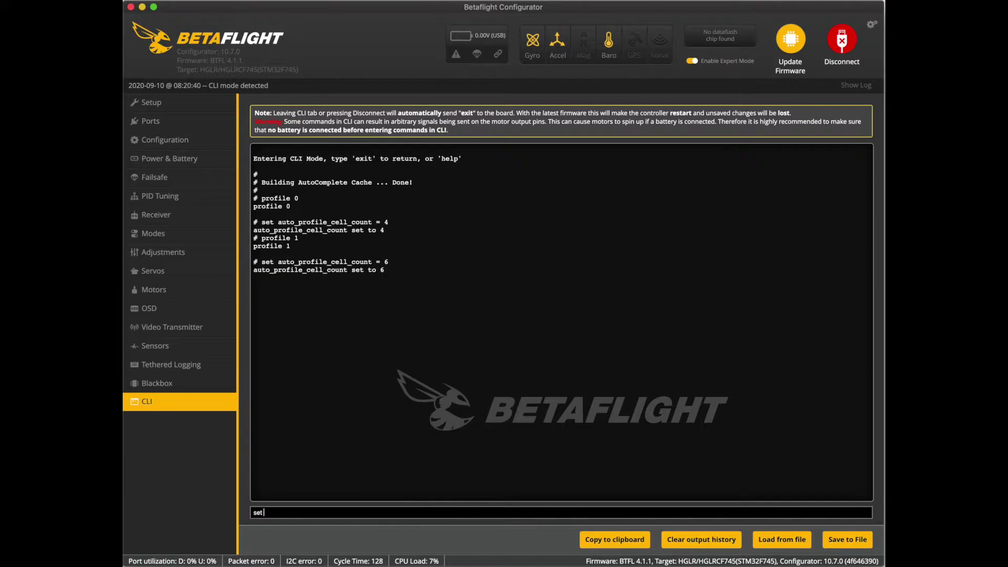
key(BackSpace)
text(motor_output_limit)
text(=)
text(75)
key(Return)
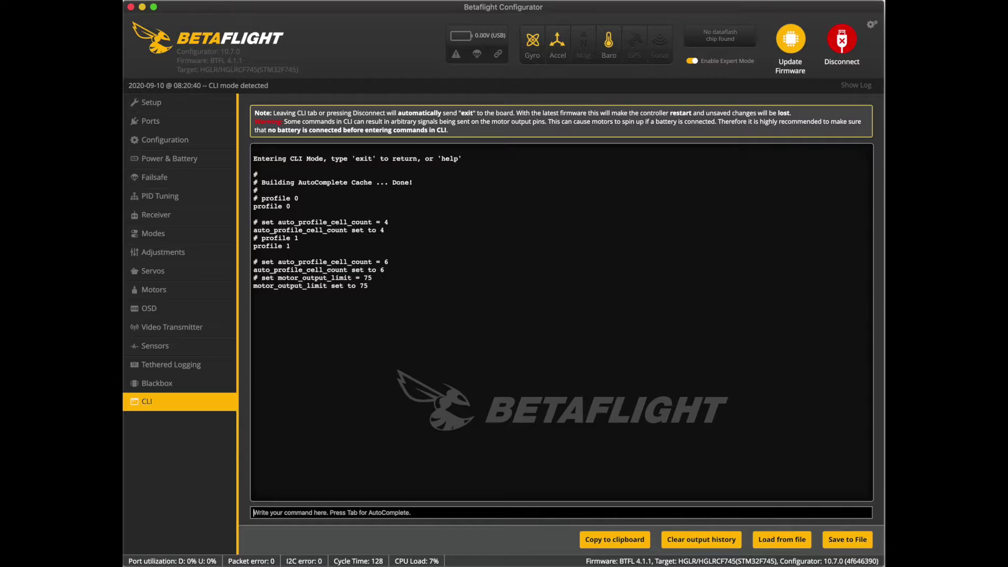
Switch the CLI to profile 2 and submit a mistyped auto_profile_limit = -1 command
text(profile)
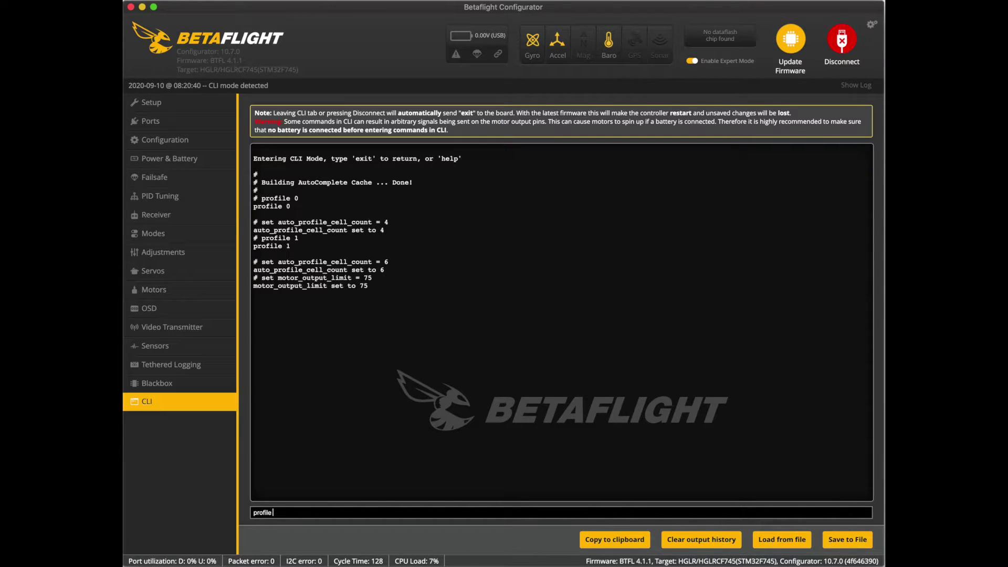
text( 2)
key(Return)
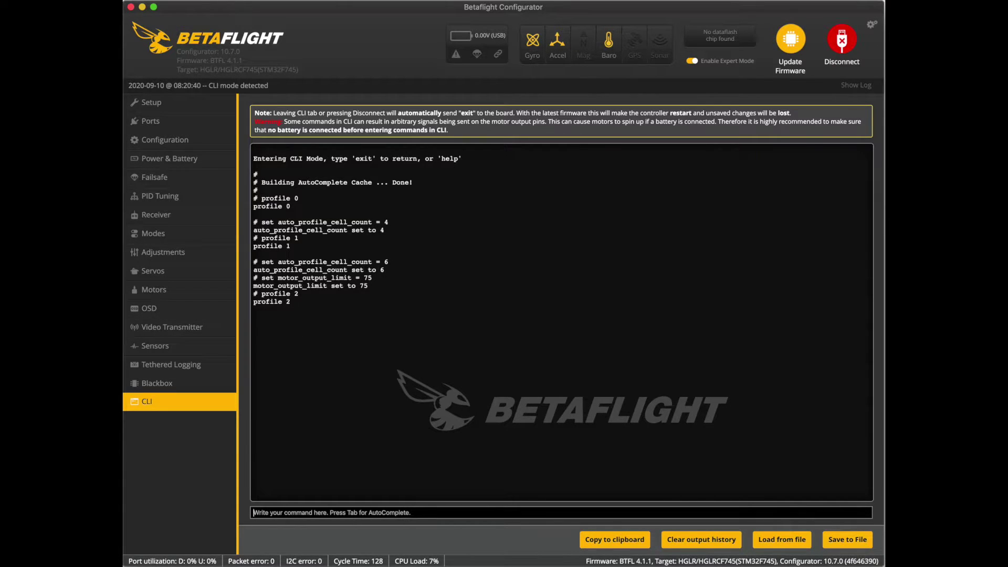
text(set)
text(auto)
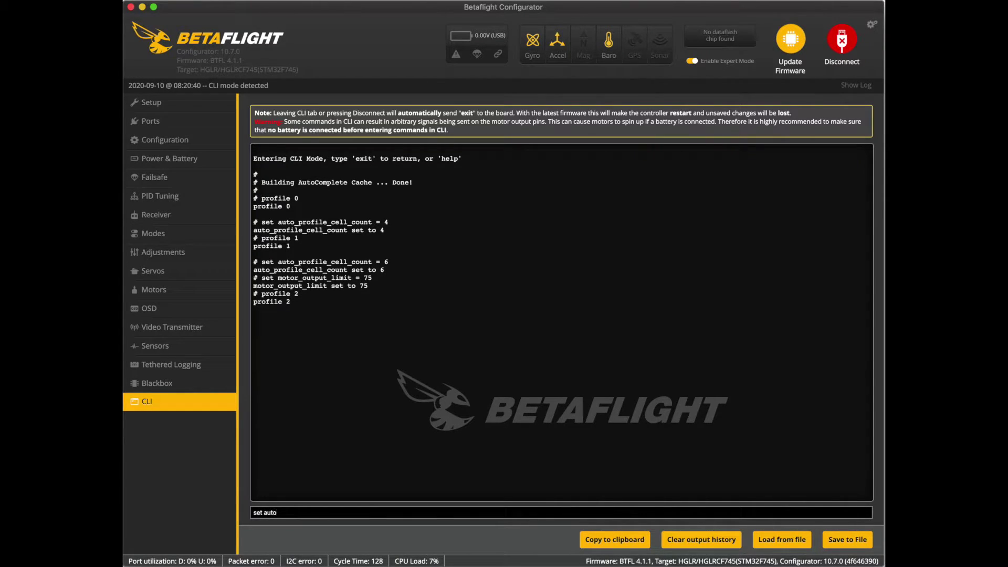
text(_profile_limit +)
key(BackSpace)
text(= -1)
key(Return)
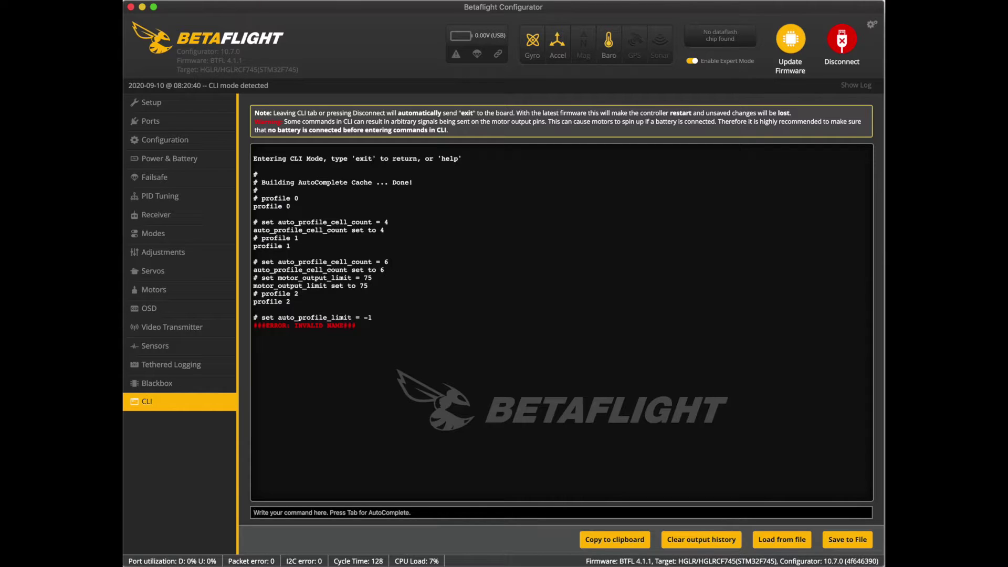
Set profile 2's auto_profile_cell_count to -1 and save the CLI changes, rebooting the board
text(set)
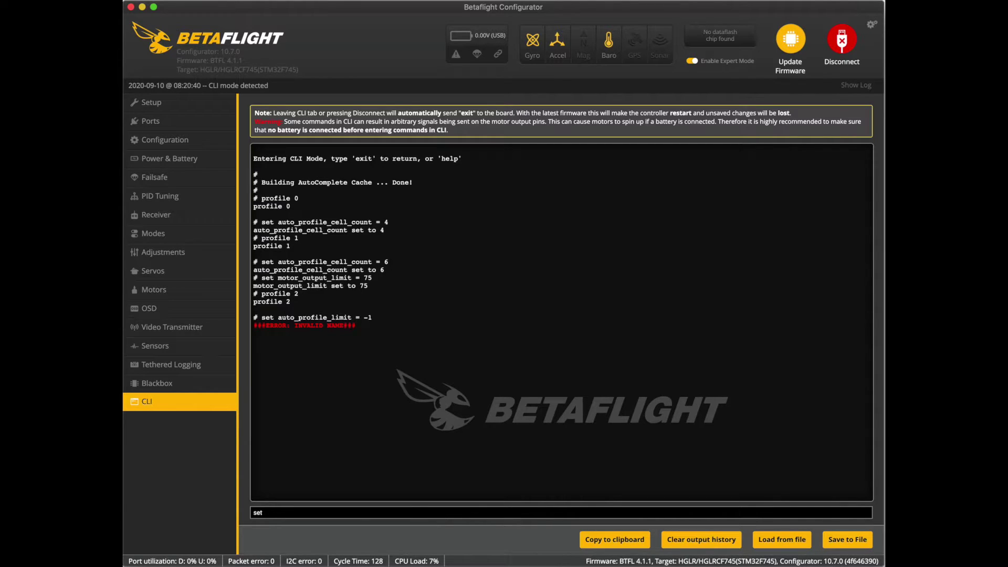
text( auto_profile_o)
key(BackSpace)
text(cell_count = -1)
key(Return)
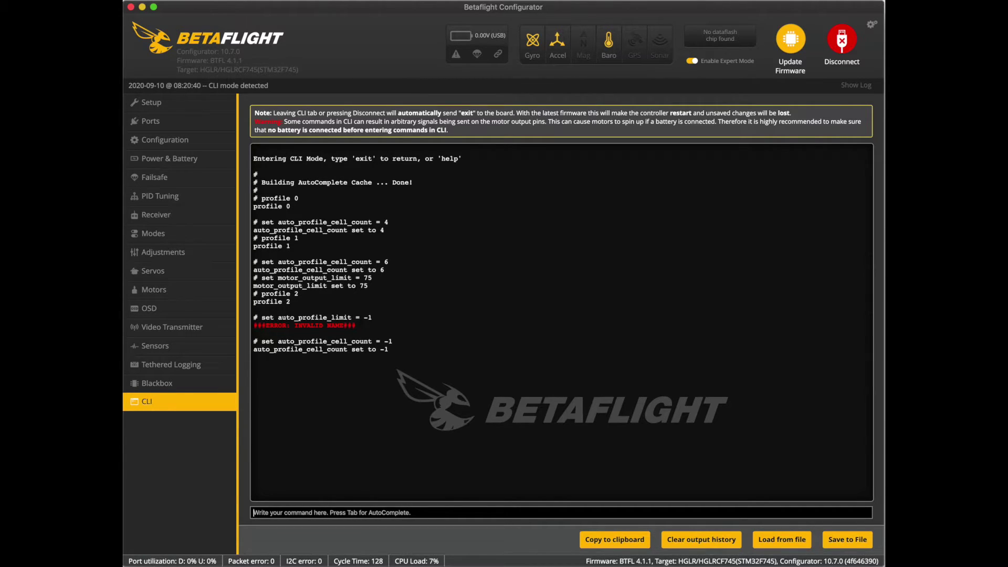
text(save)
key(Return)
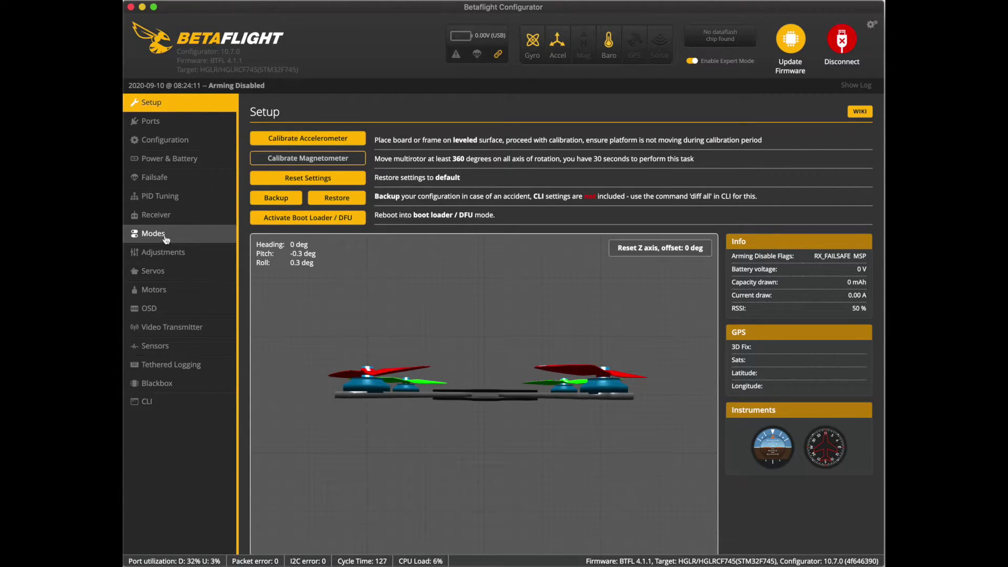
Choose Profile 2 in the PID Tuning profile dropdown
click(179, 204)
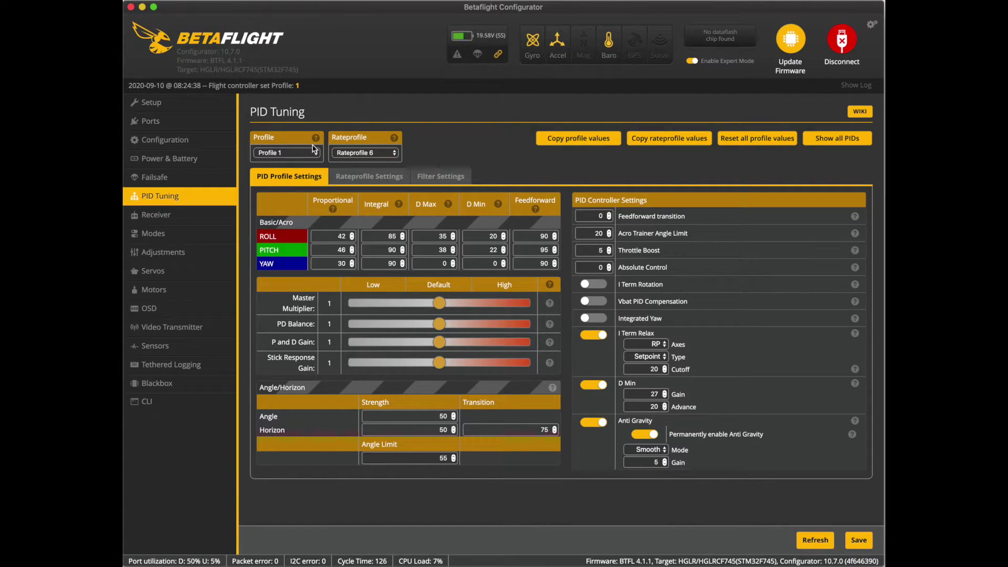
click(314, 151)
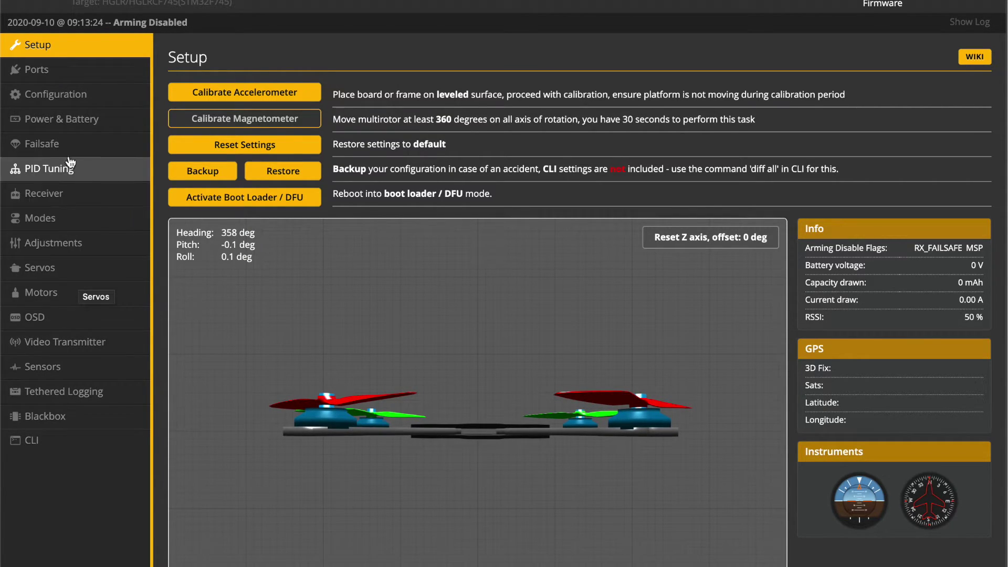
Go to Power & Battery and select the Maximum Cell Voltage field (4.4)
click(83, 132)
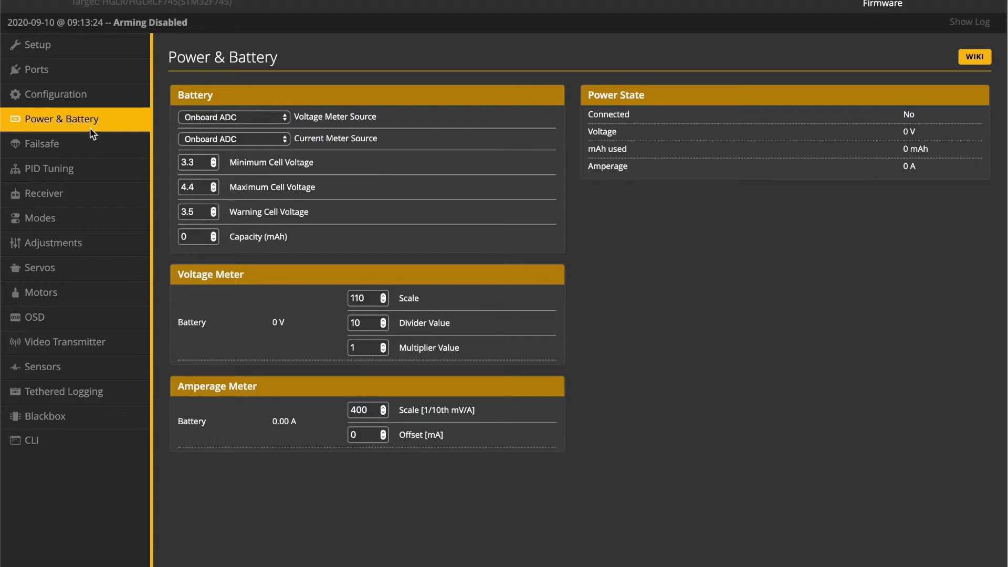
click(206, 184)
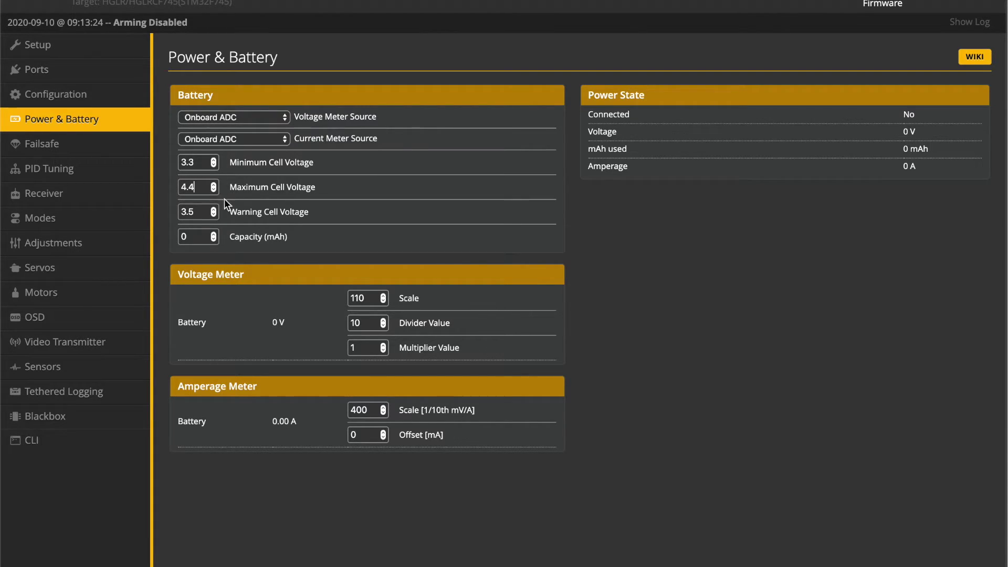